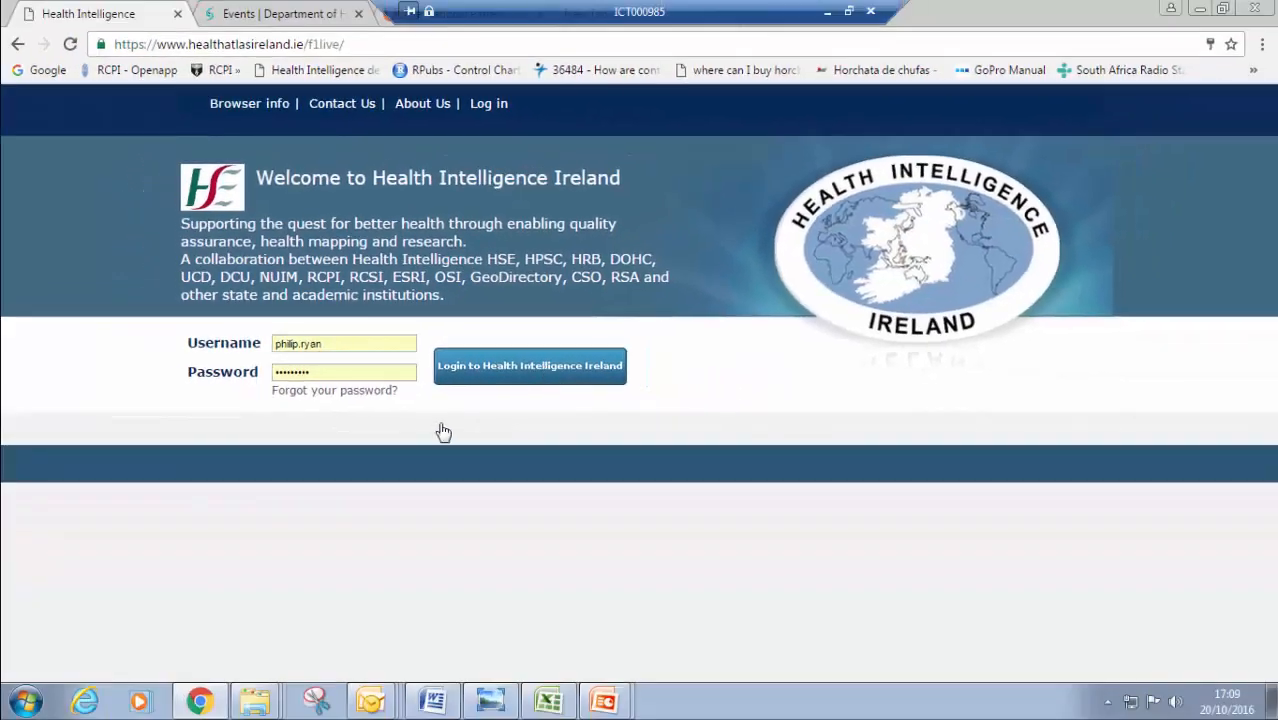
Log in to Health Intelligence Ireland using the pre-filled username and password
click(507, 367)
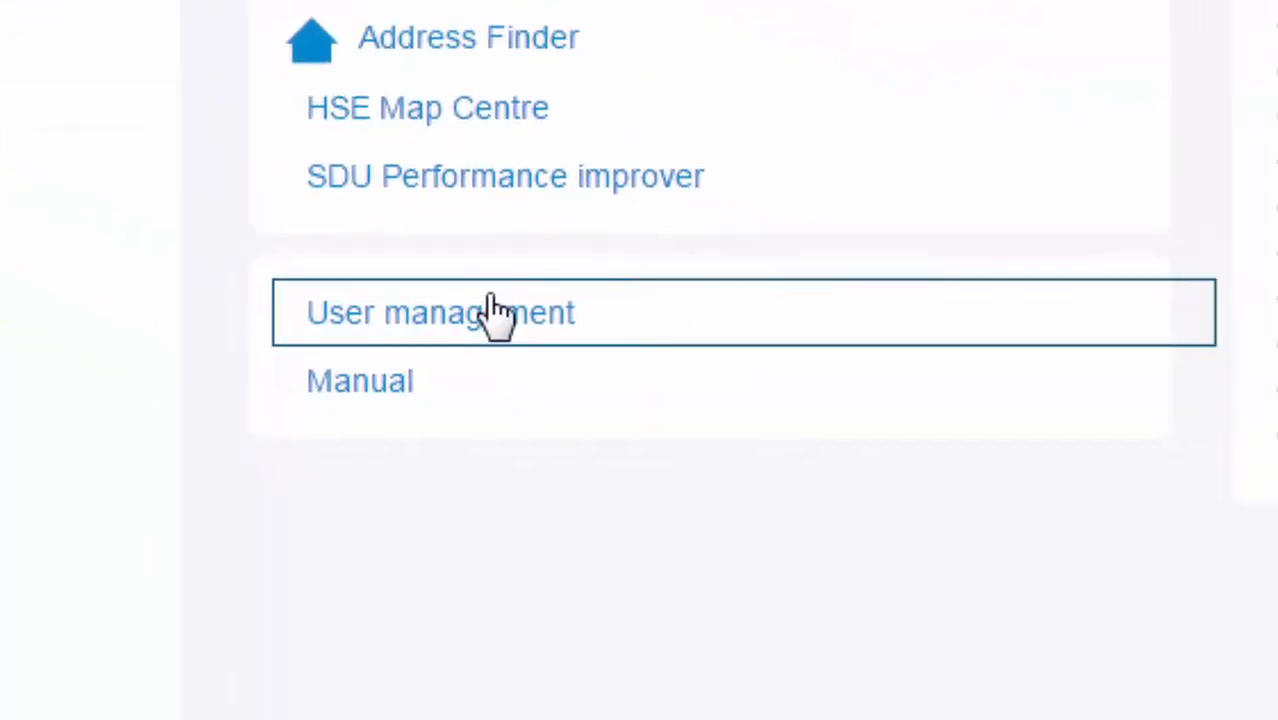
Go to User management for Test Hospital and focus the 3a existing-user search box
click(497, 313)
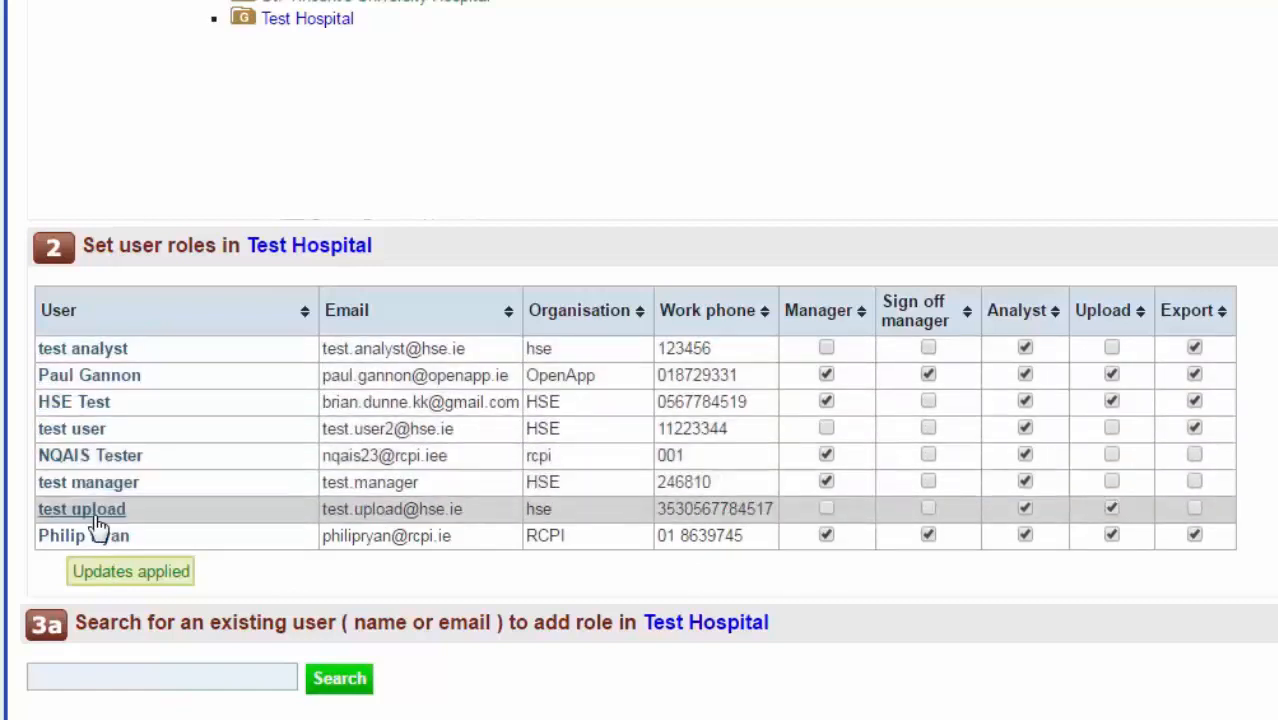
click(91, 679)
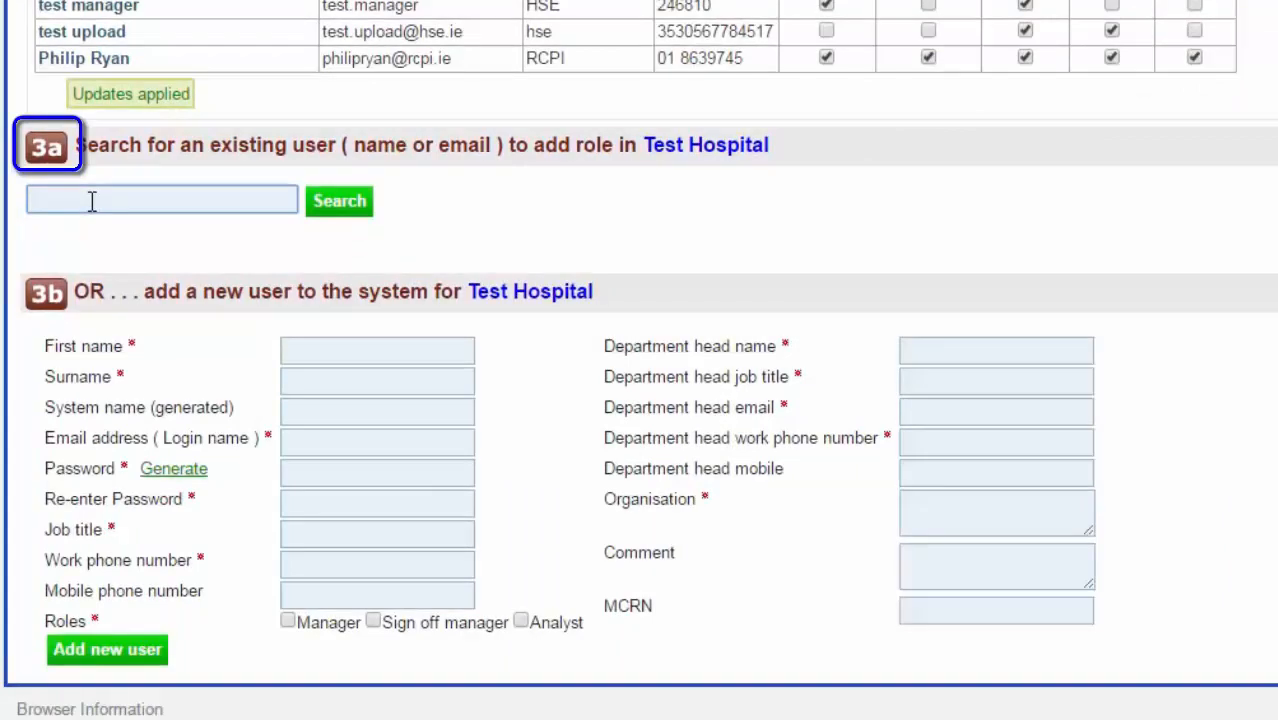
Search section 3a for the existing user by full name, then add the matching RCPI user as Analyst
click(91, 201)
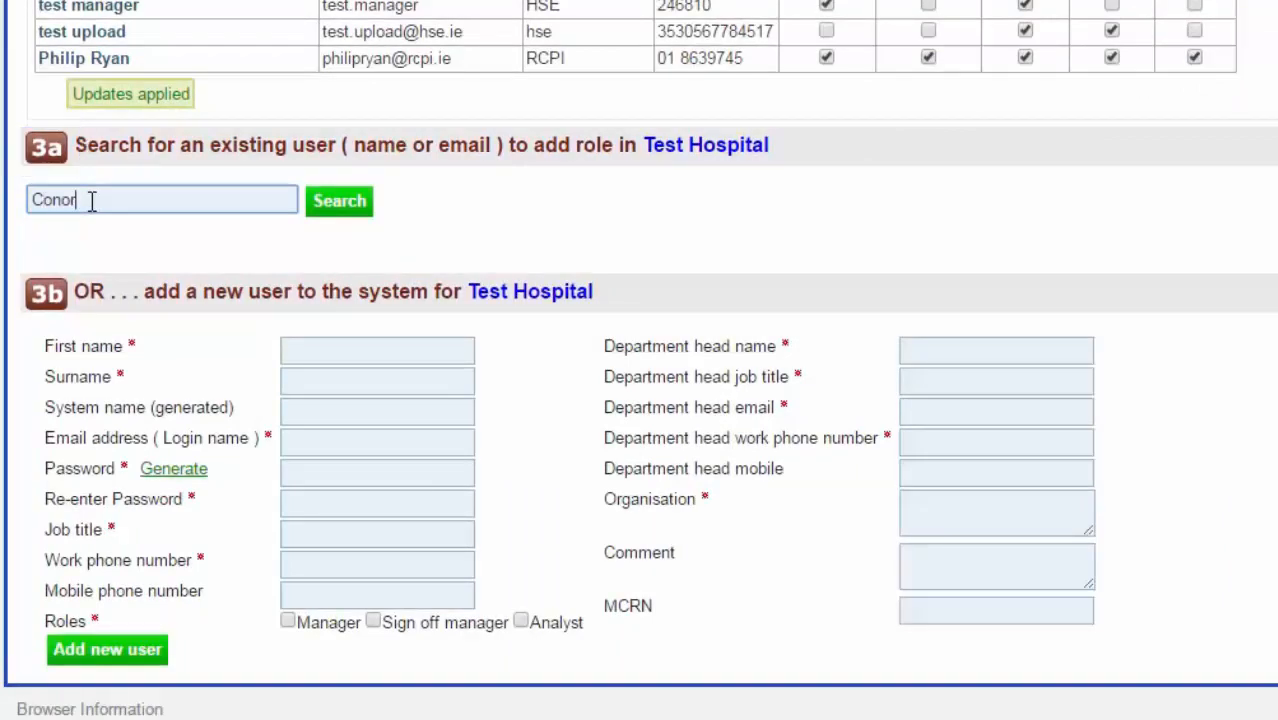
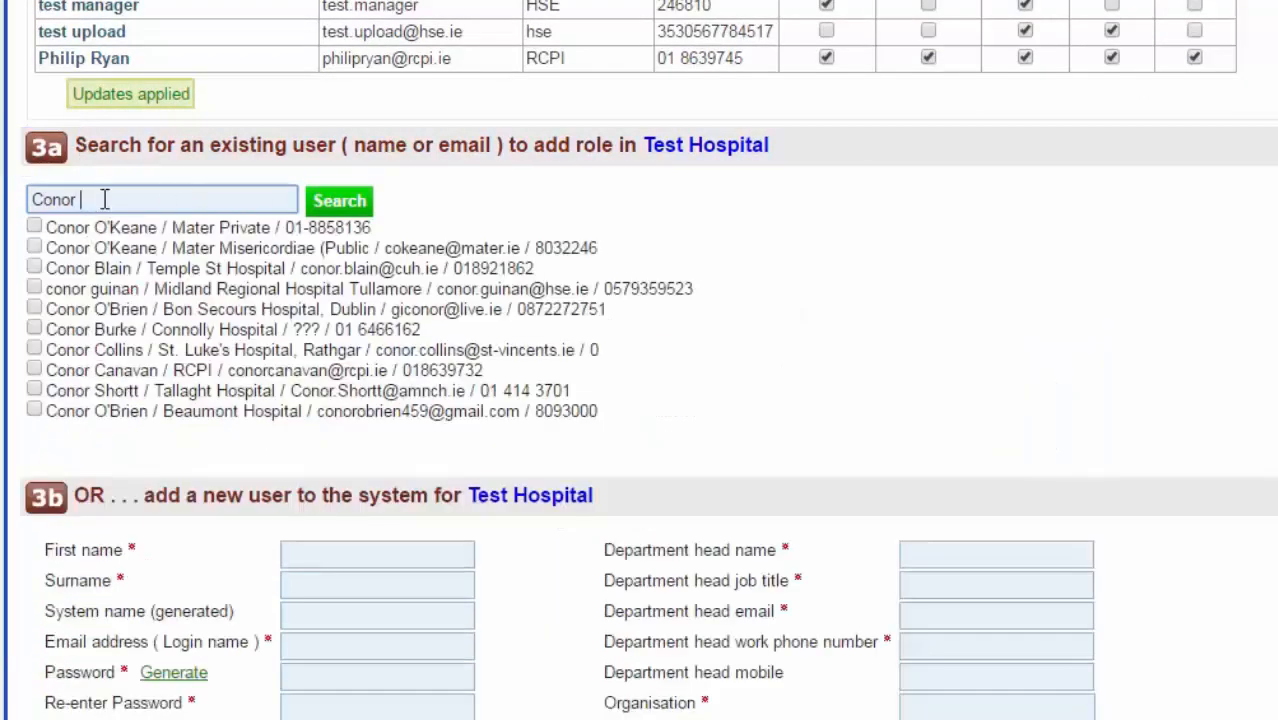
click(352, 207)
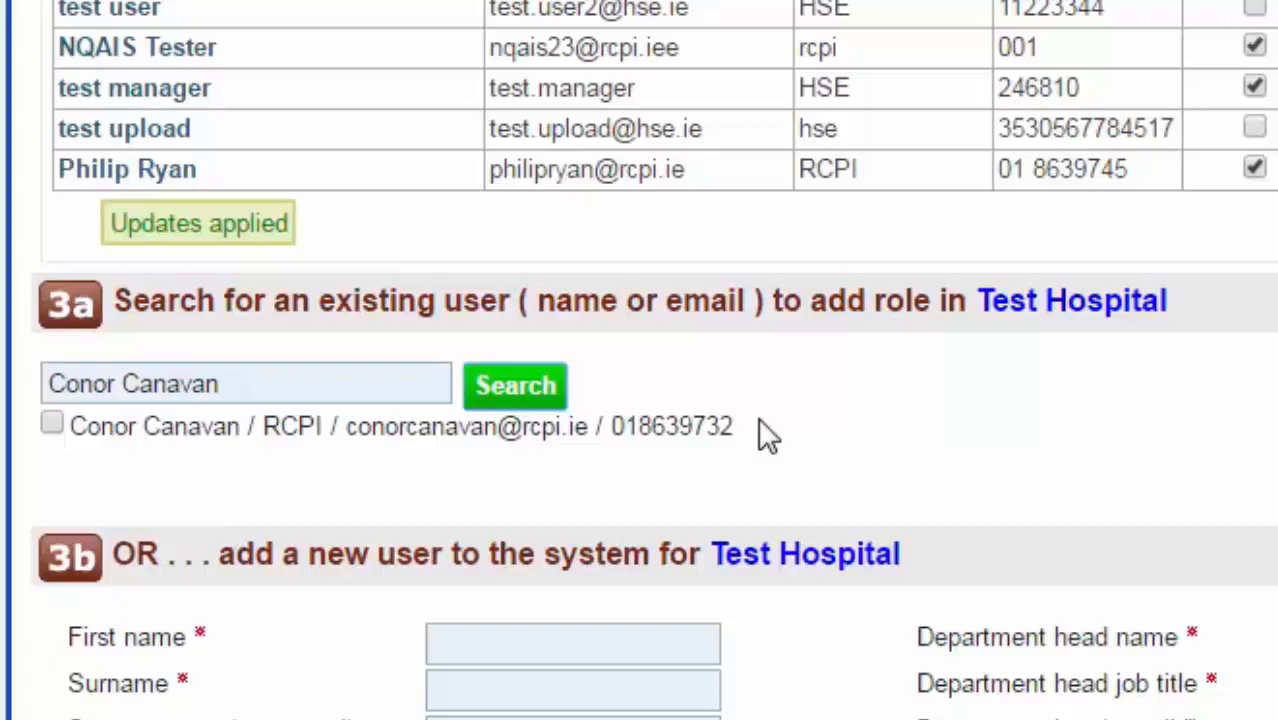
click(52, 424)
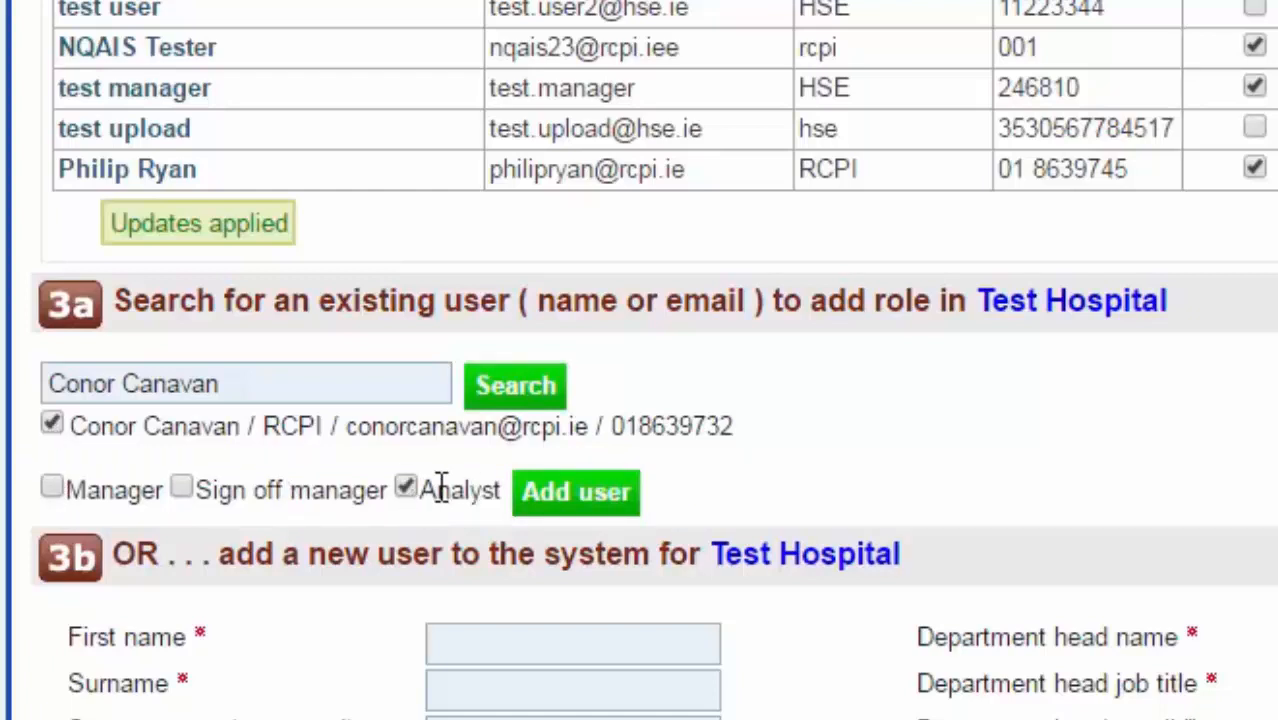
click(626, 505)
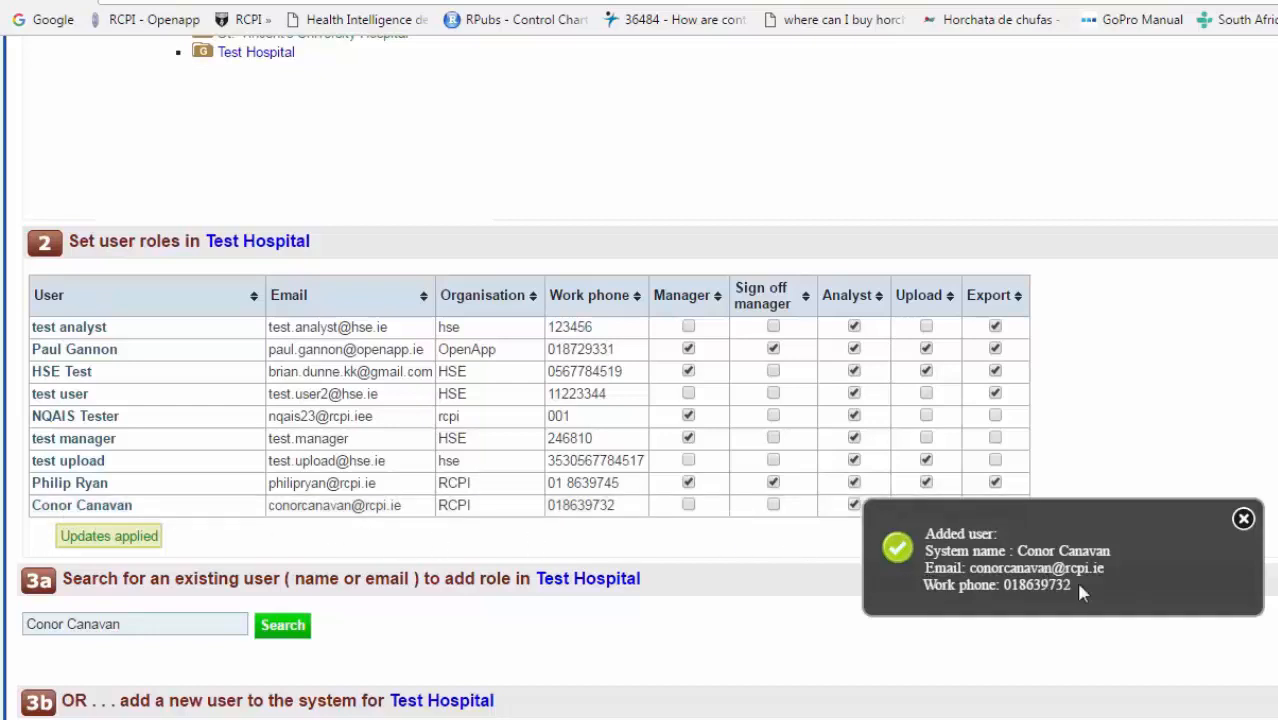
Search existing users for the new person by full name, first name, then shortened name; none match
click(1243, 519)
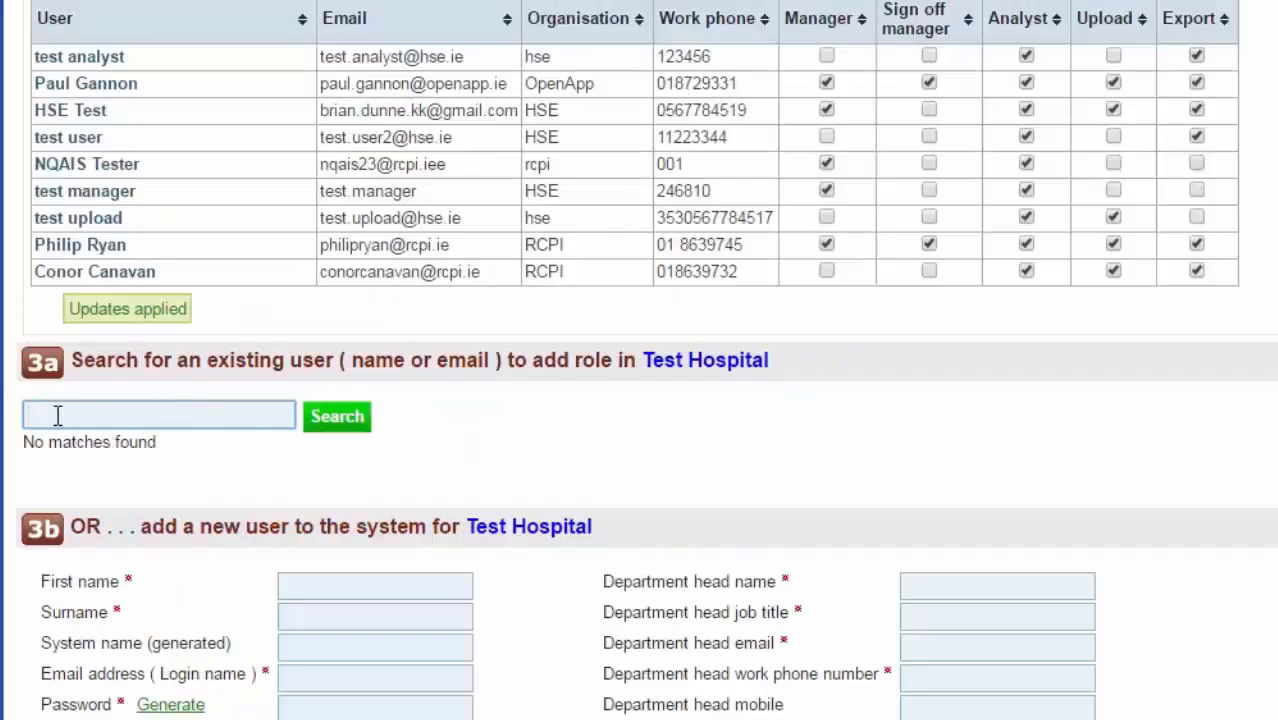
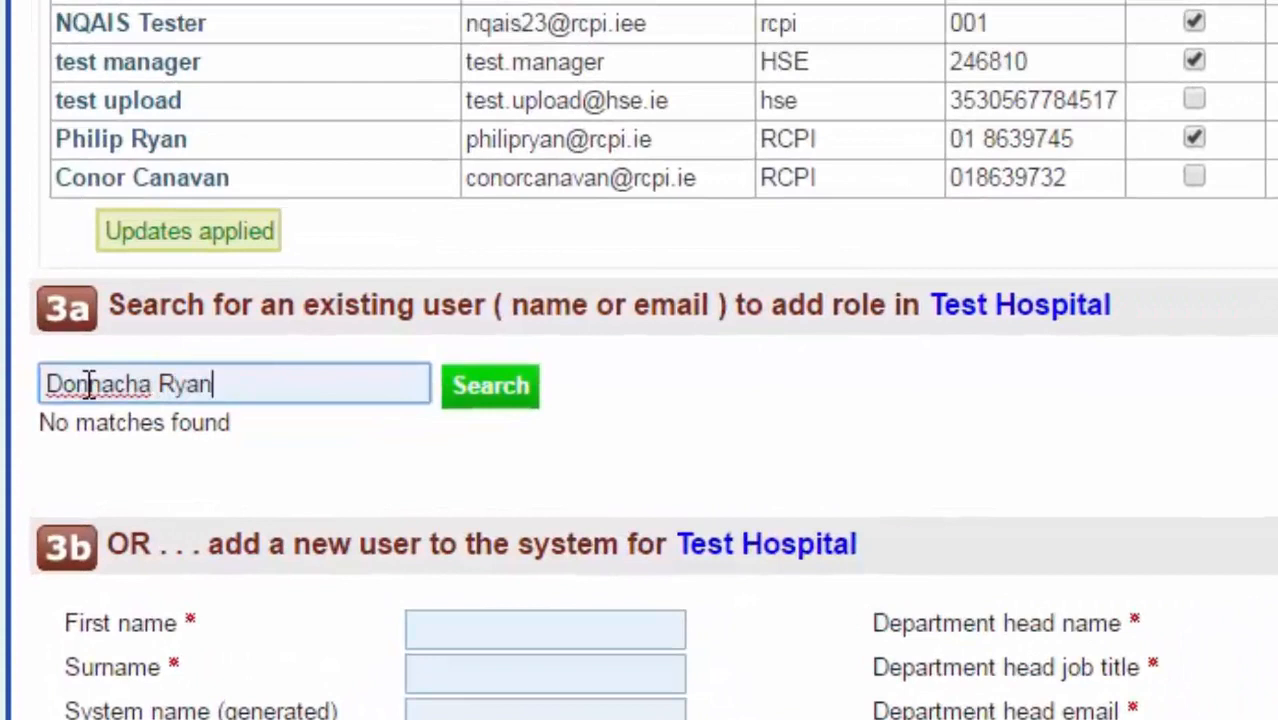
click(487, 398)
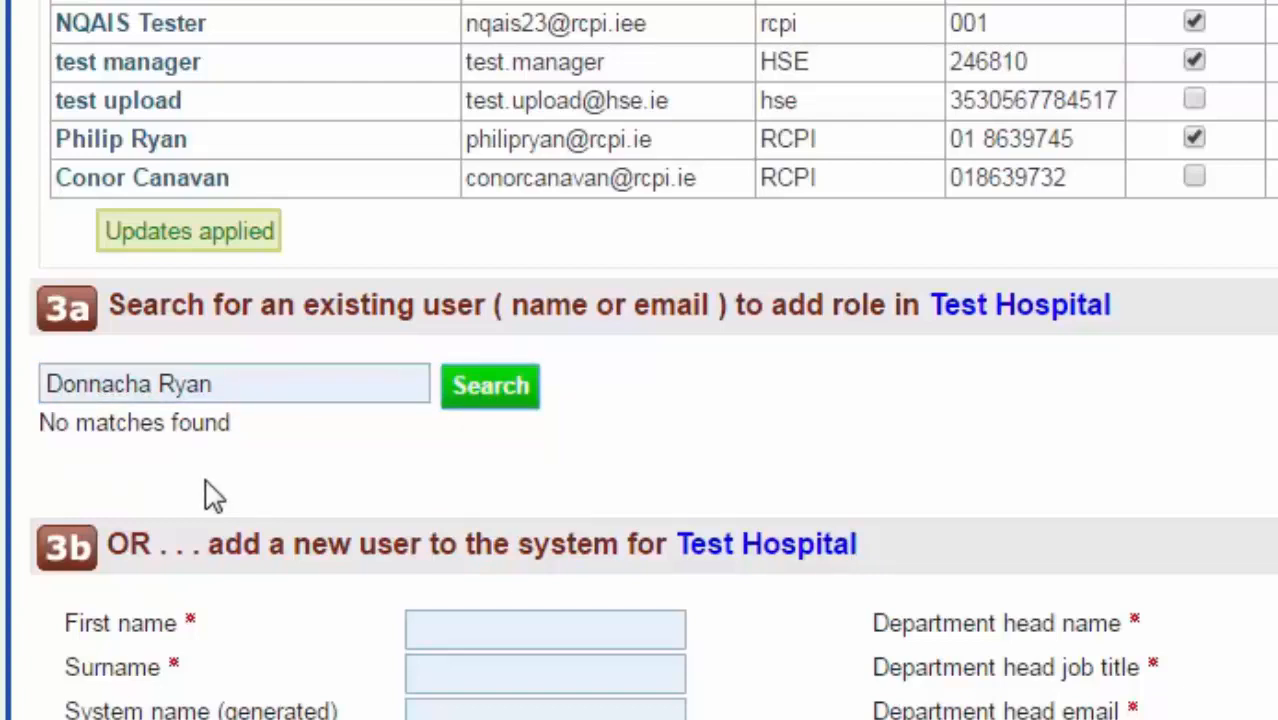
drag(226, 388, 152, 386)
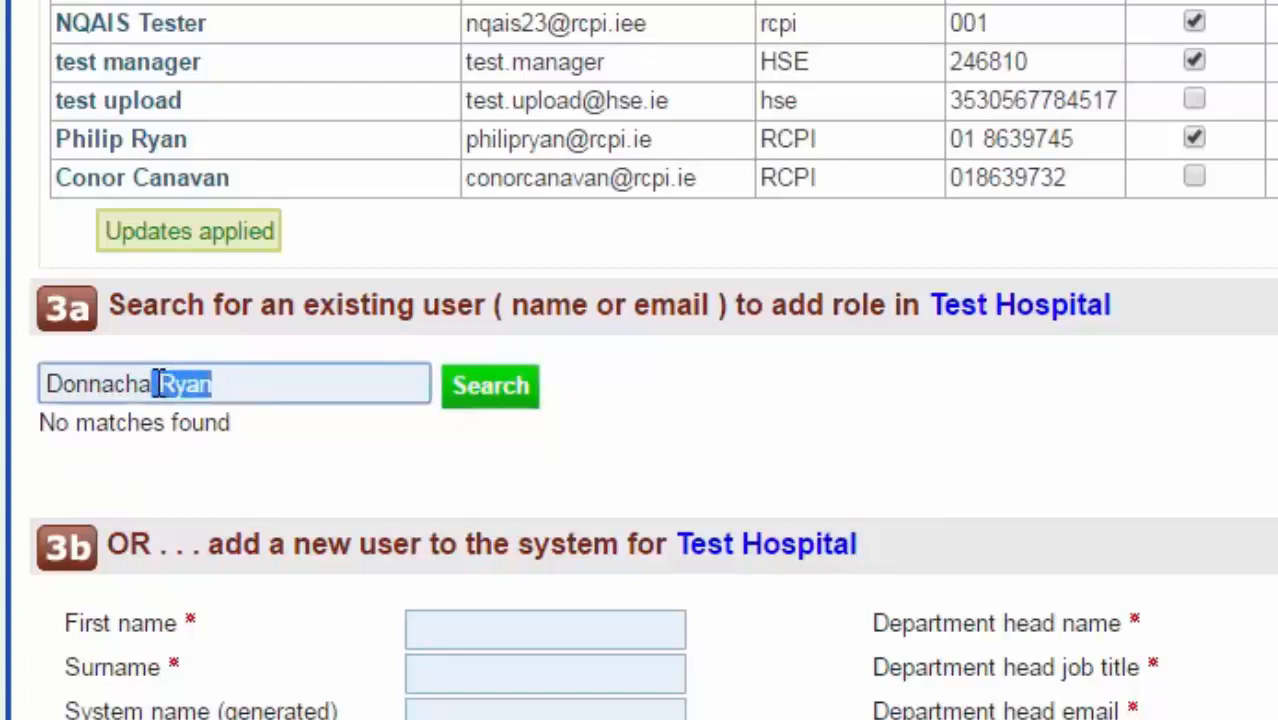
key(BackSpace)
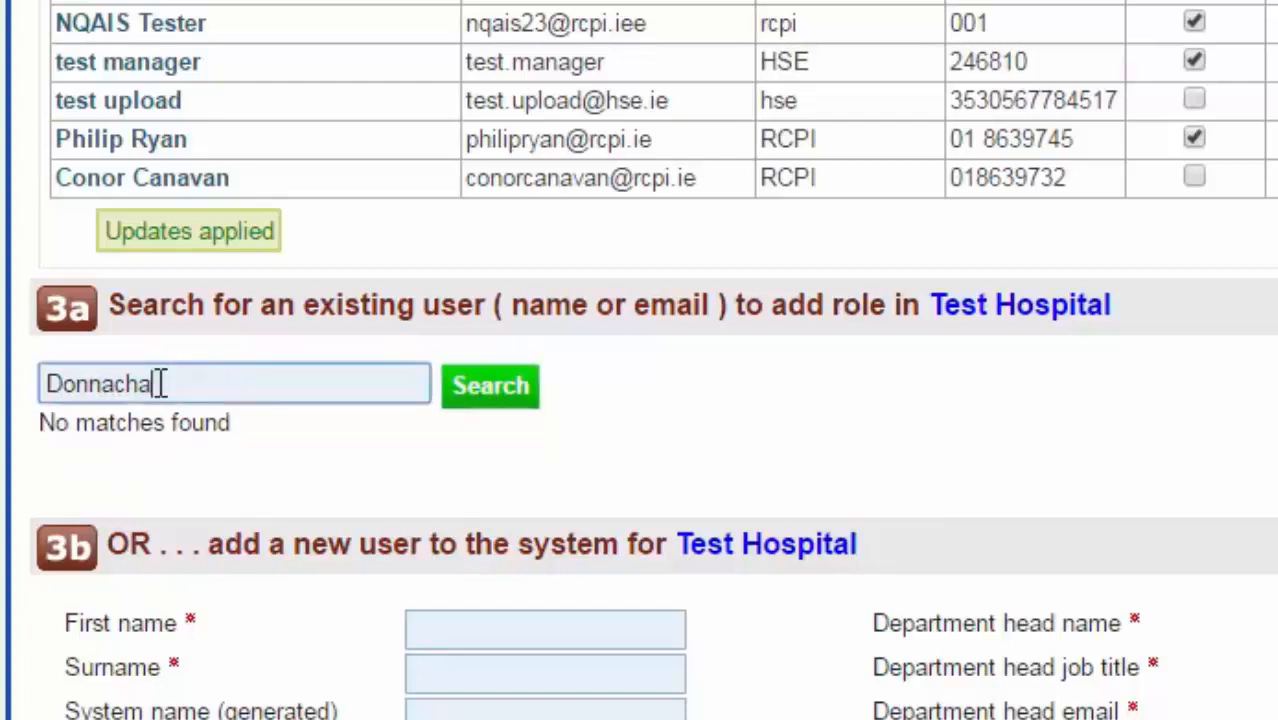
click(497, 398)
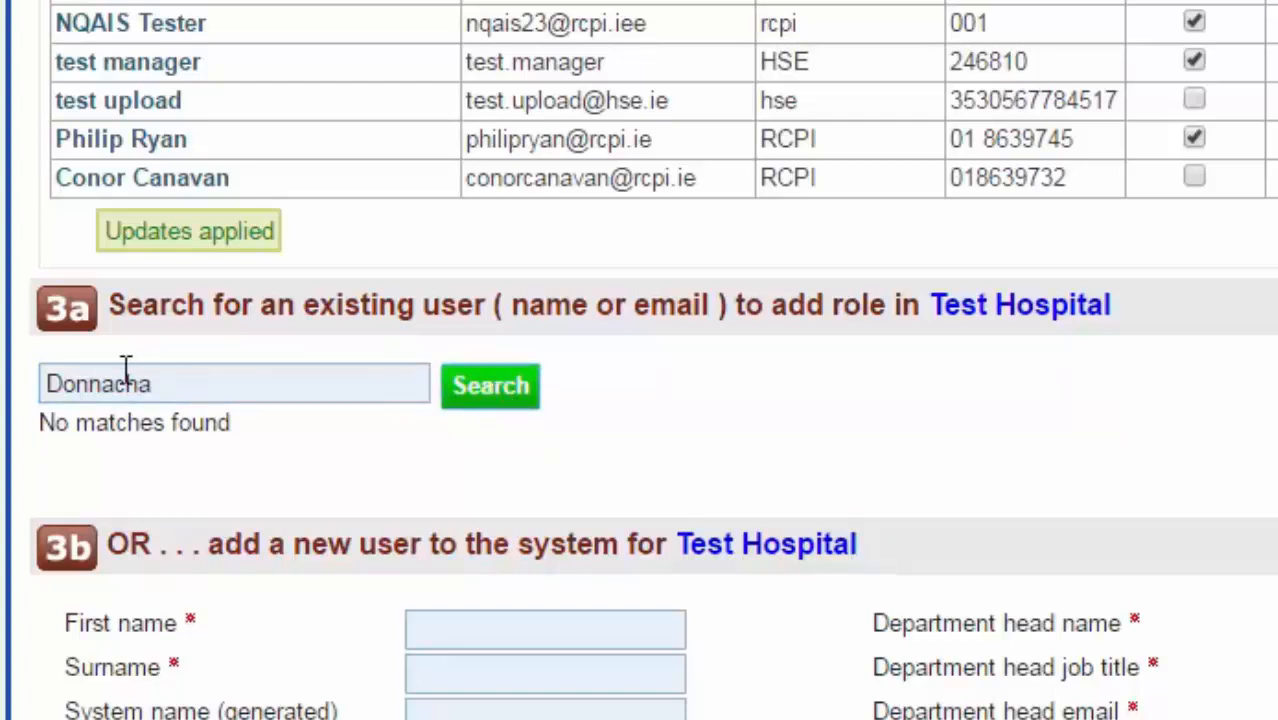
drag(171, 384, 93, 383)
key(BackSpace)
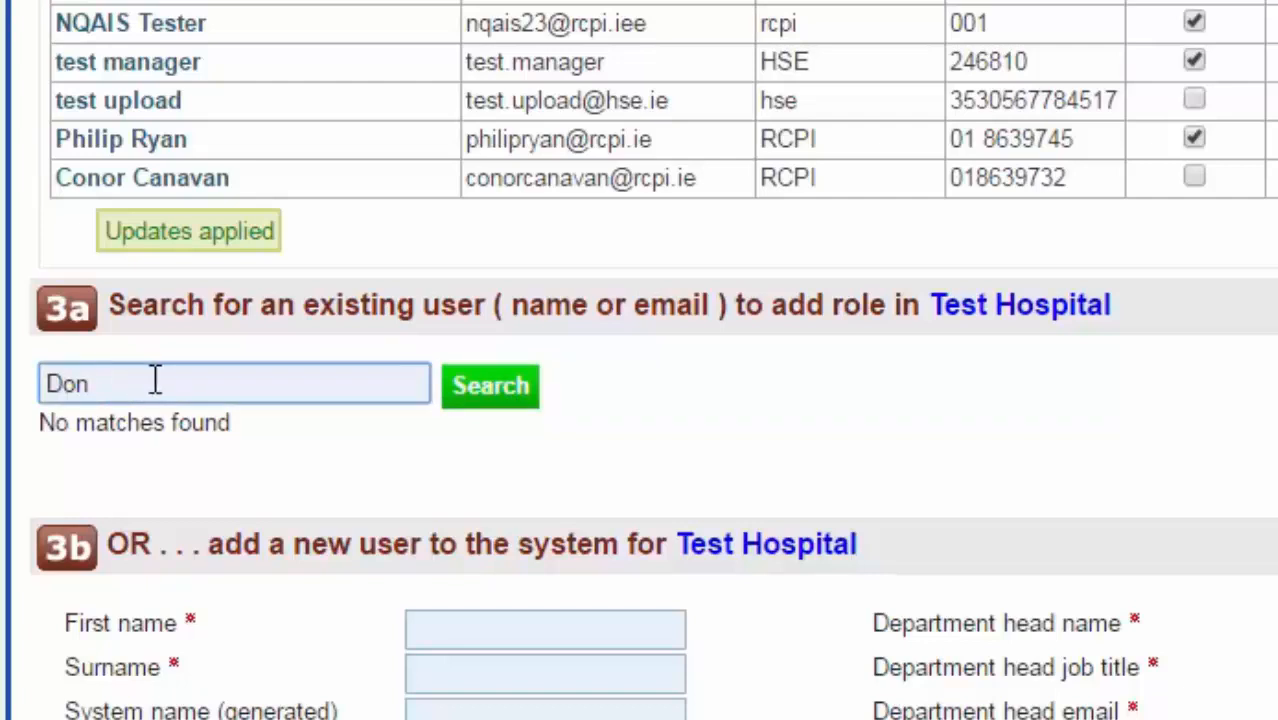
text(Ryan)
click(490, 386)
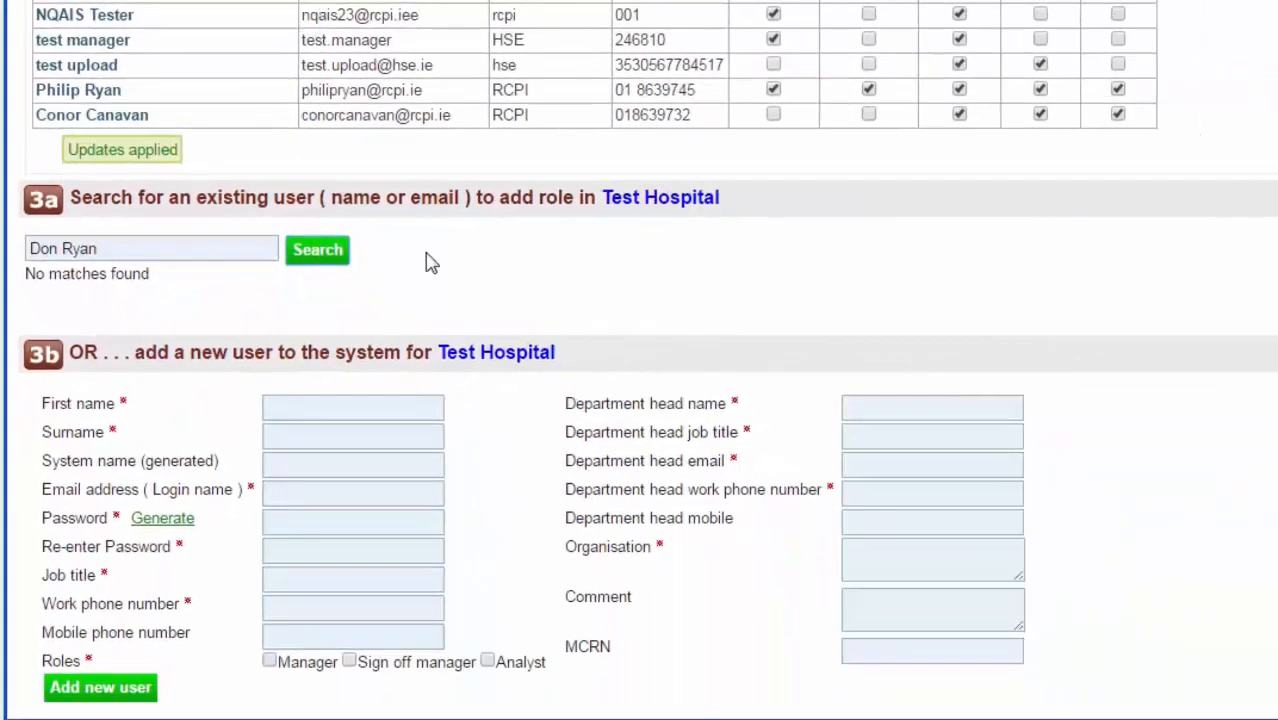
Enter the new user's first name, surname and RCPI login email in section 3b
click(300, 407)
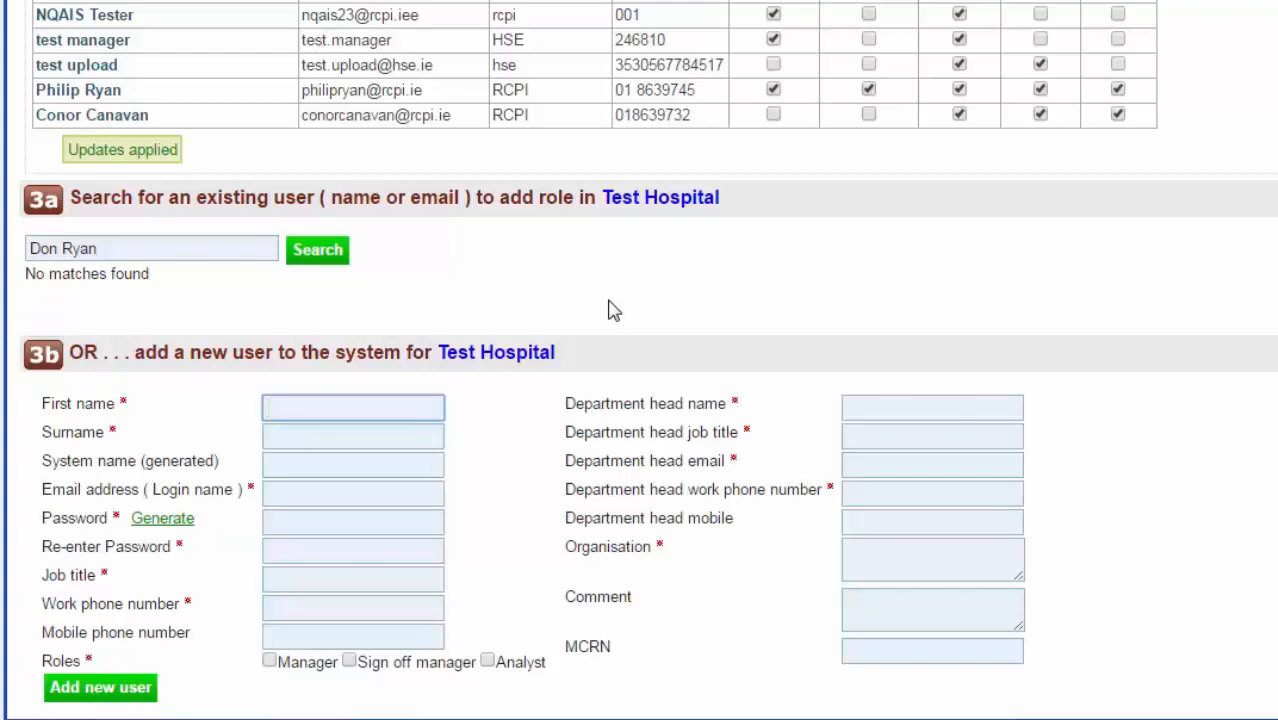
click(320, 438)
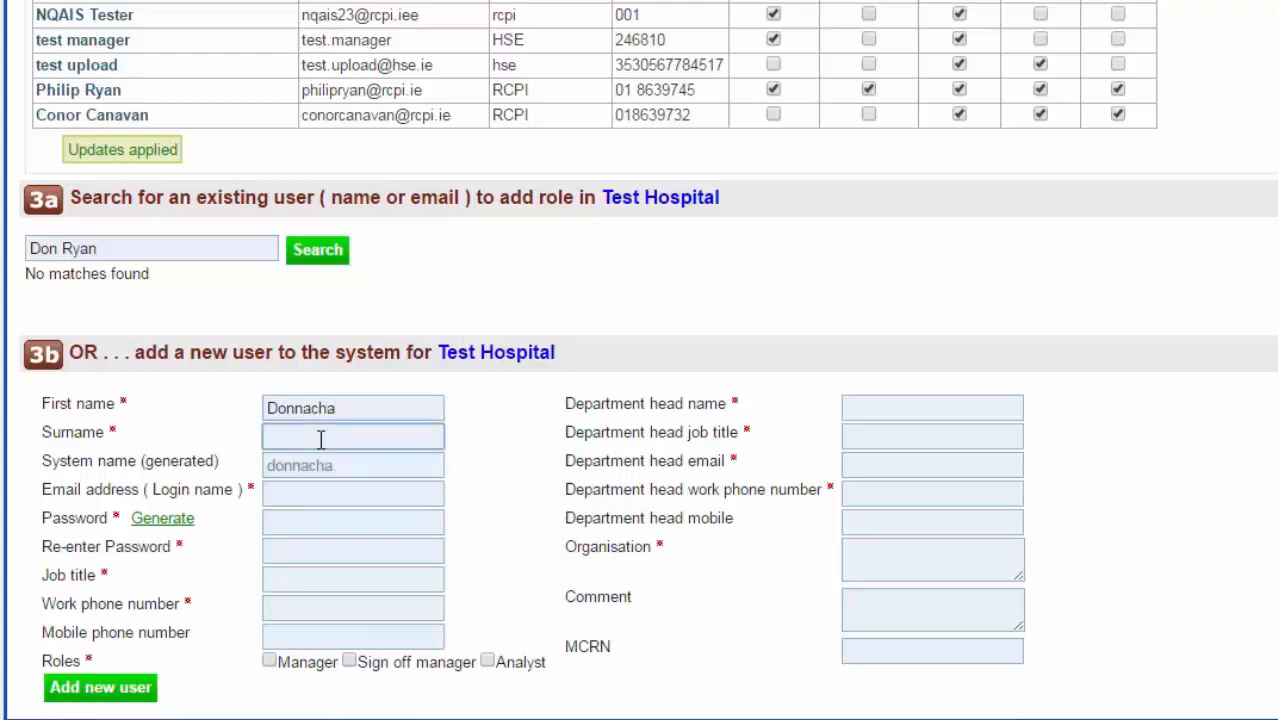
click(317, 486)
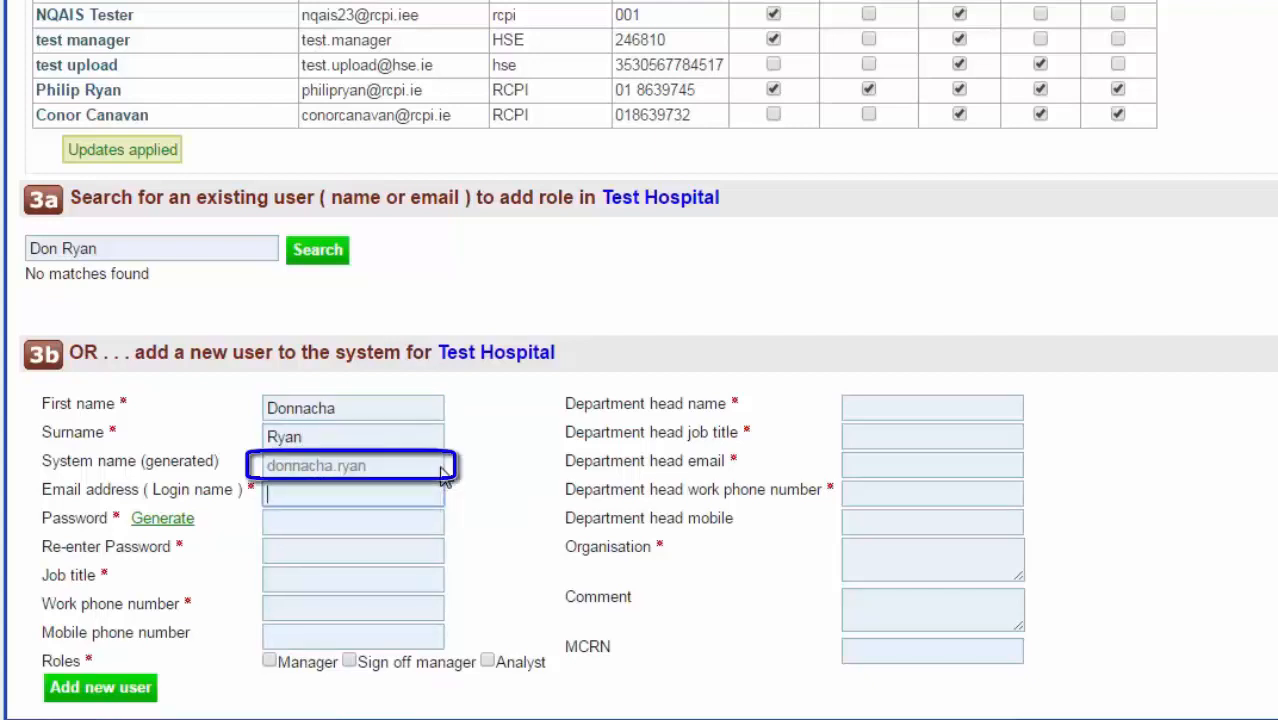
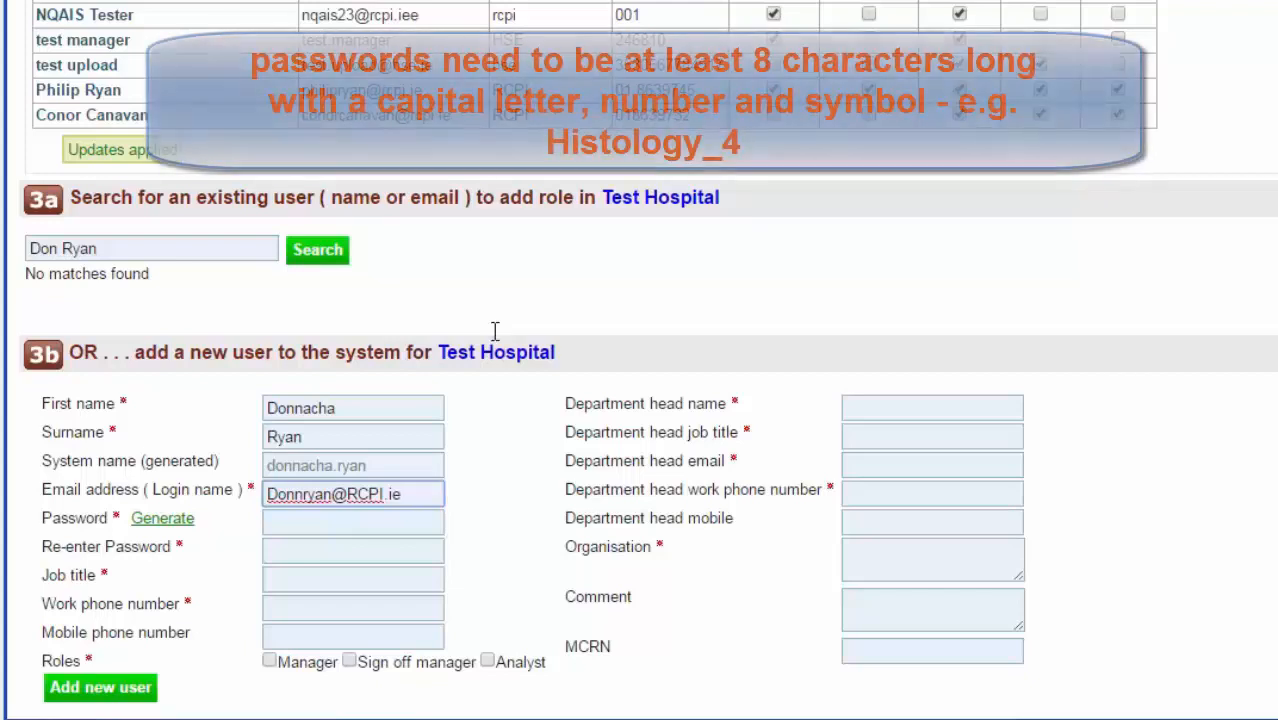
Generate a password and paste it into the Re-enter Password field
click(175, 528)
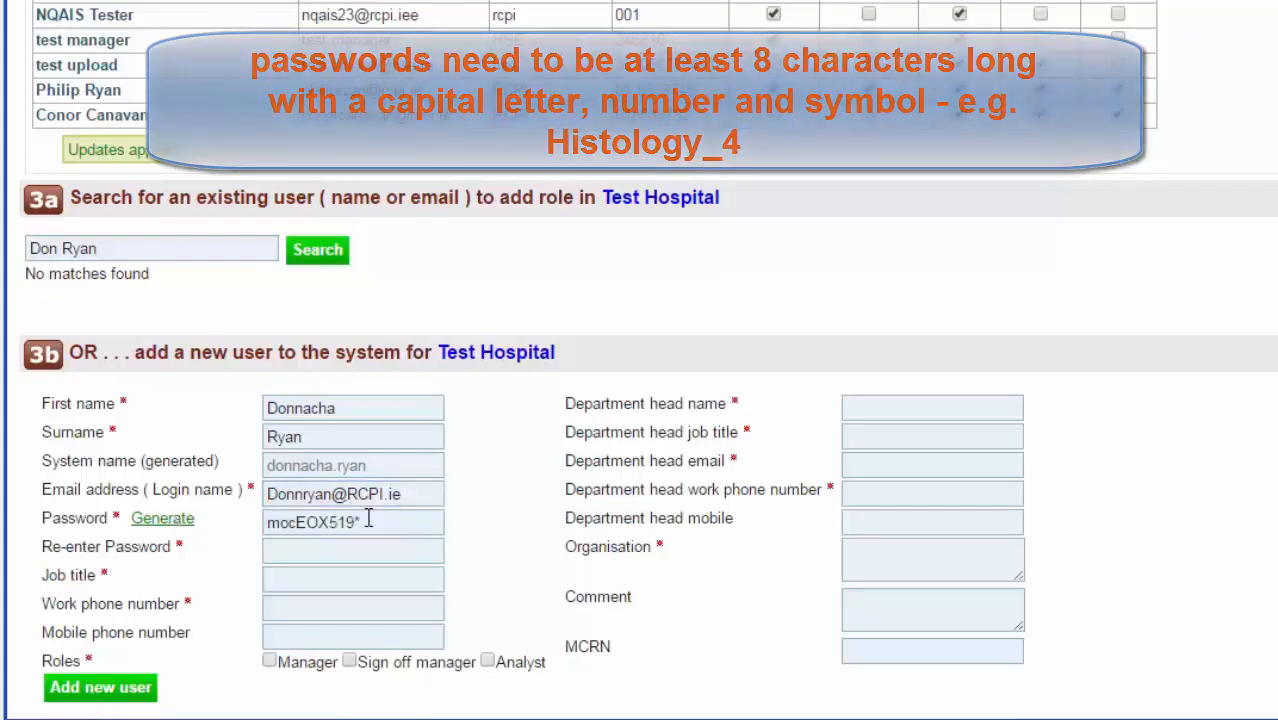
drag(357, 522, 268, 528)
key(ctrl+c)
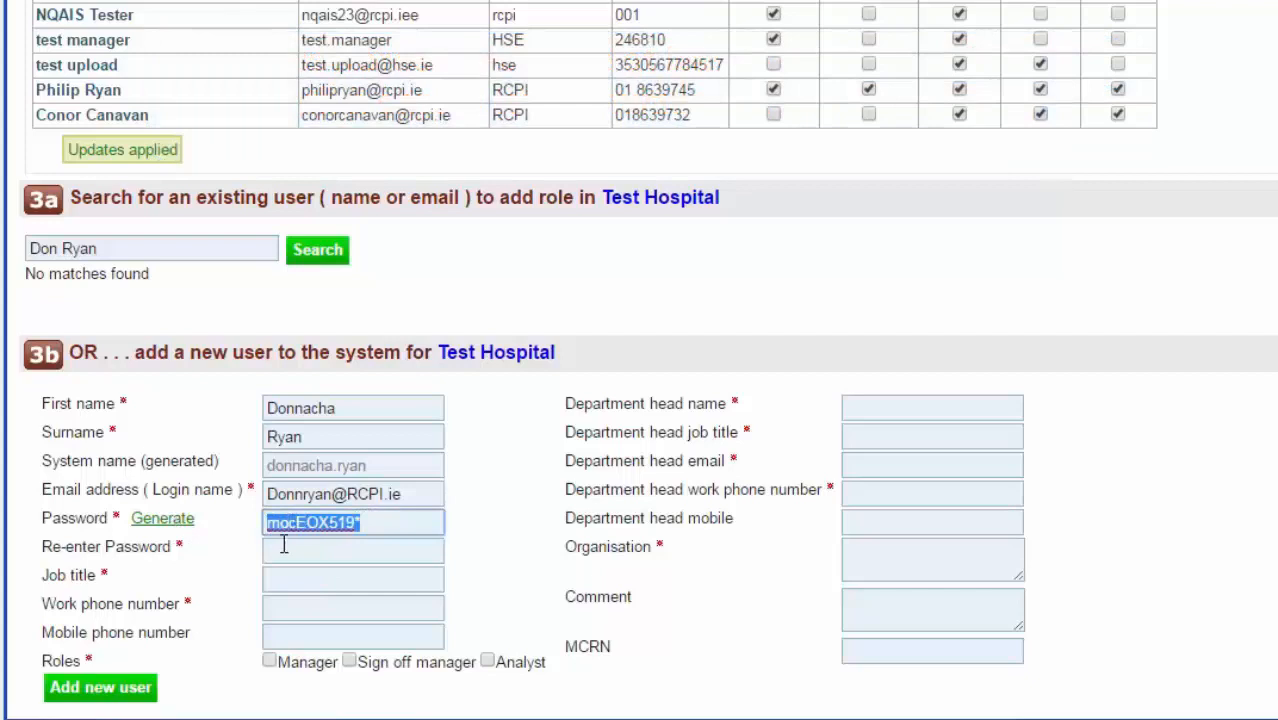
click(284, 546)
key(ctrl+v)
Set job title to Administrator, fill in the work phone, and tick the Analyst role
click(277, 582)
text(Administrato)
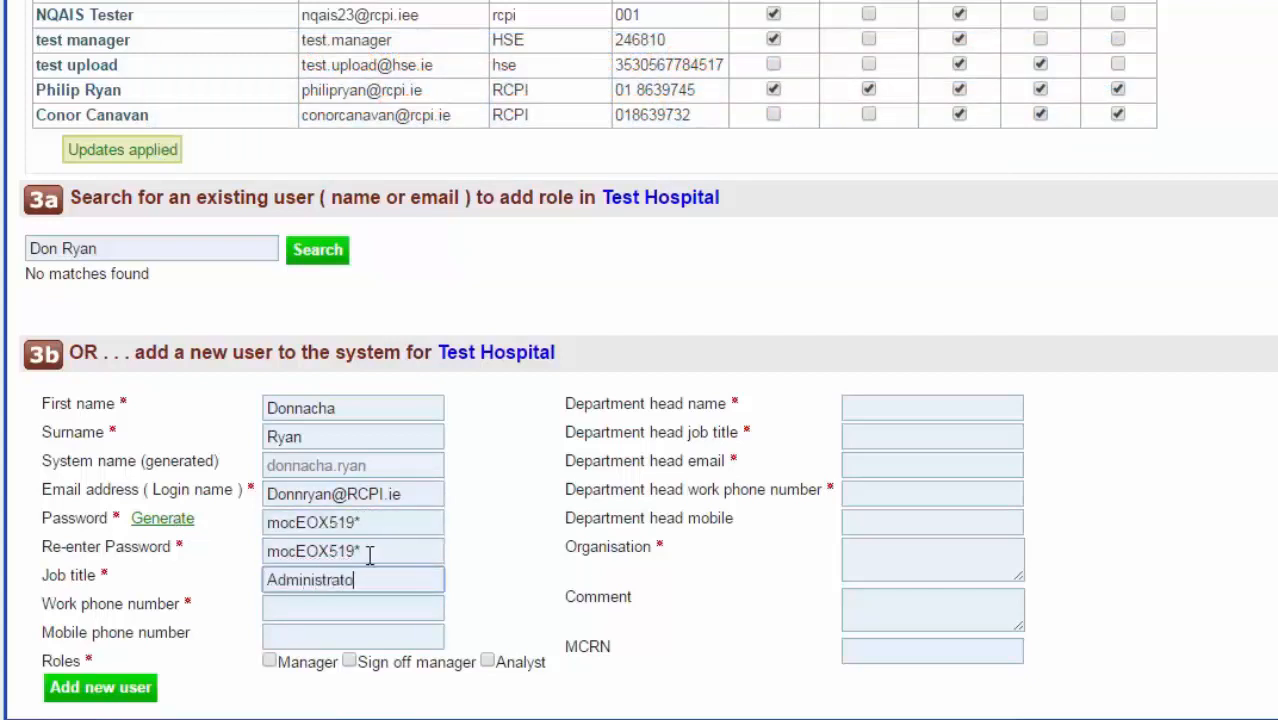
text(r)
click(379, 605)
text(01 22222222)
click(487, 662)
Fill the department head name, job title and email with 'Tbc'
click(895, 412)
text(Tbc)
click(882, 438)
text(Tbc)
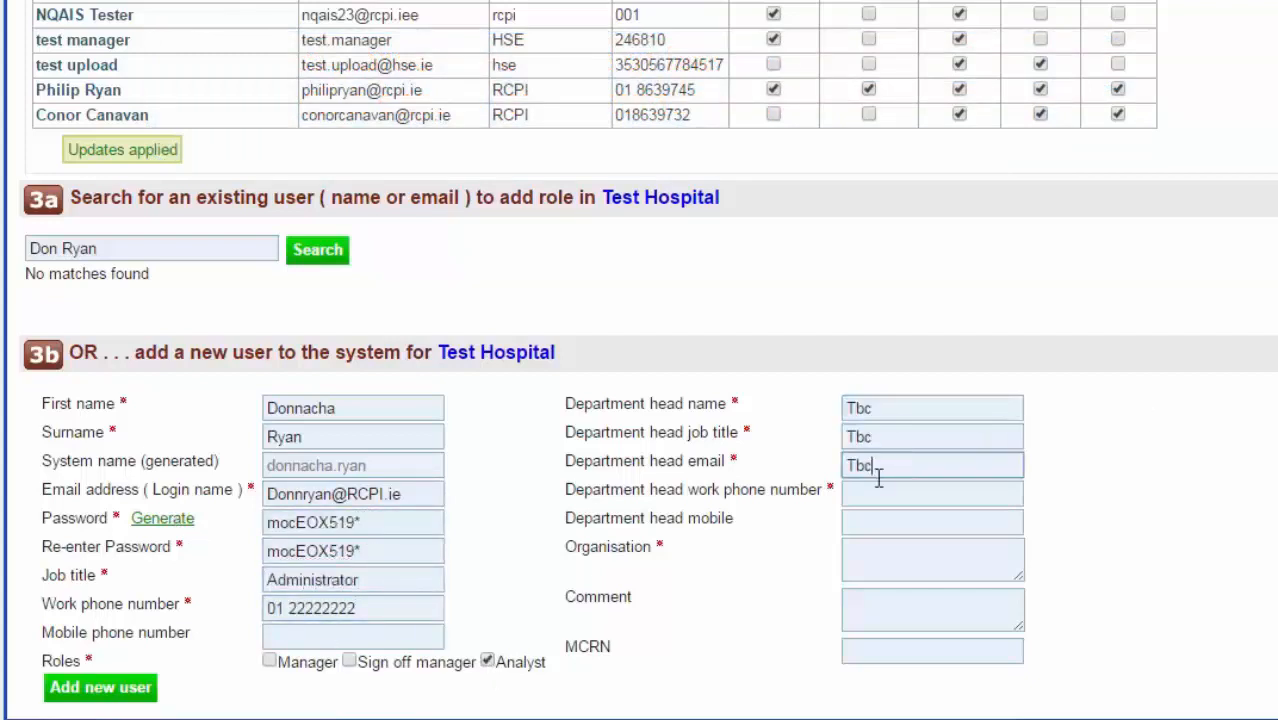
click(880, 493)
text(Tbc)
click(900, 556)
text(Tbc)
click(108, 690)
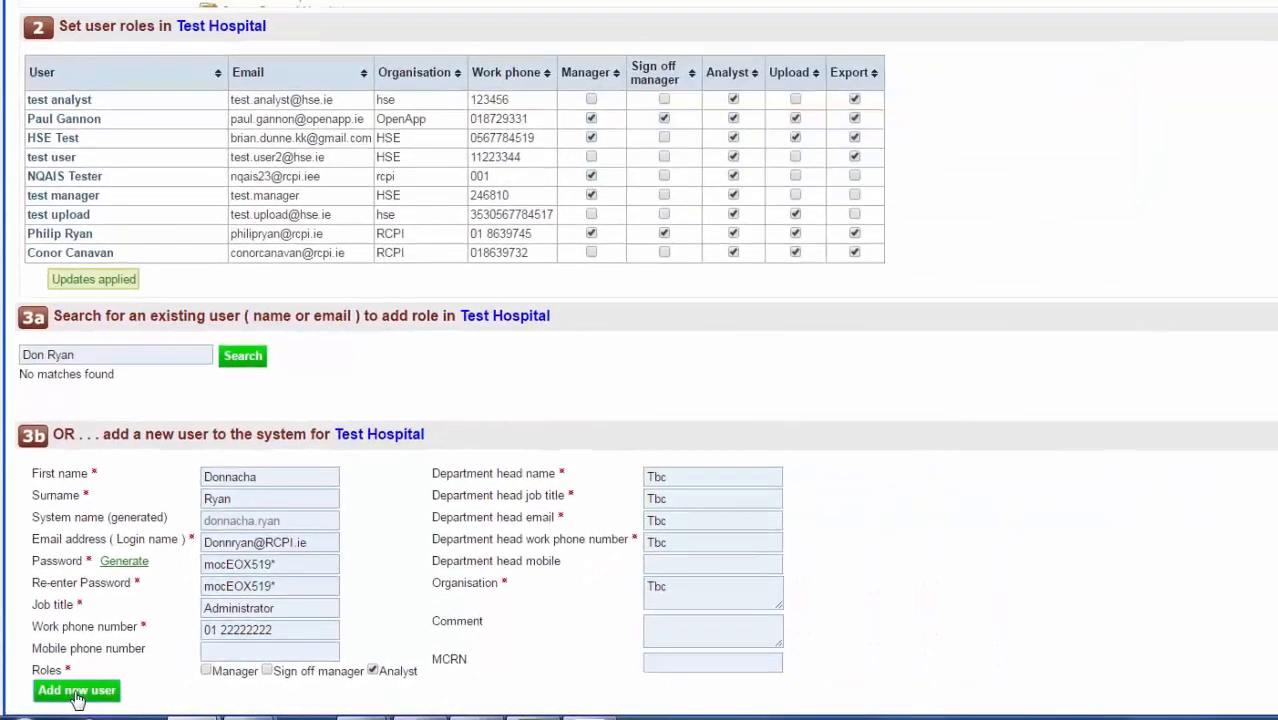
Create the new Test Hospital user account with Add new user
click(77, 691)
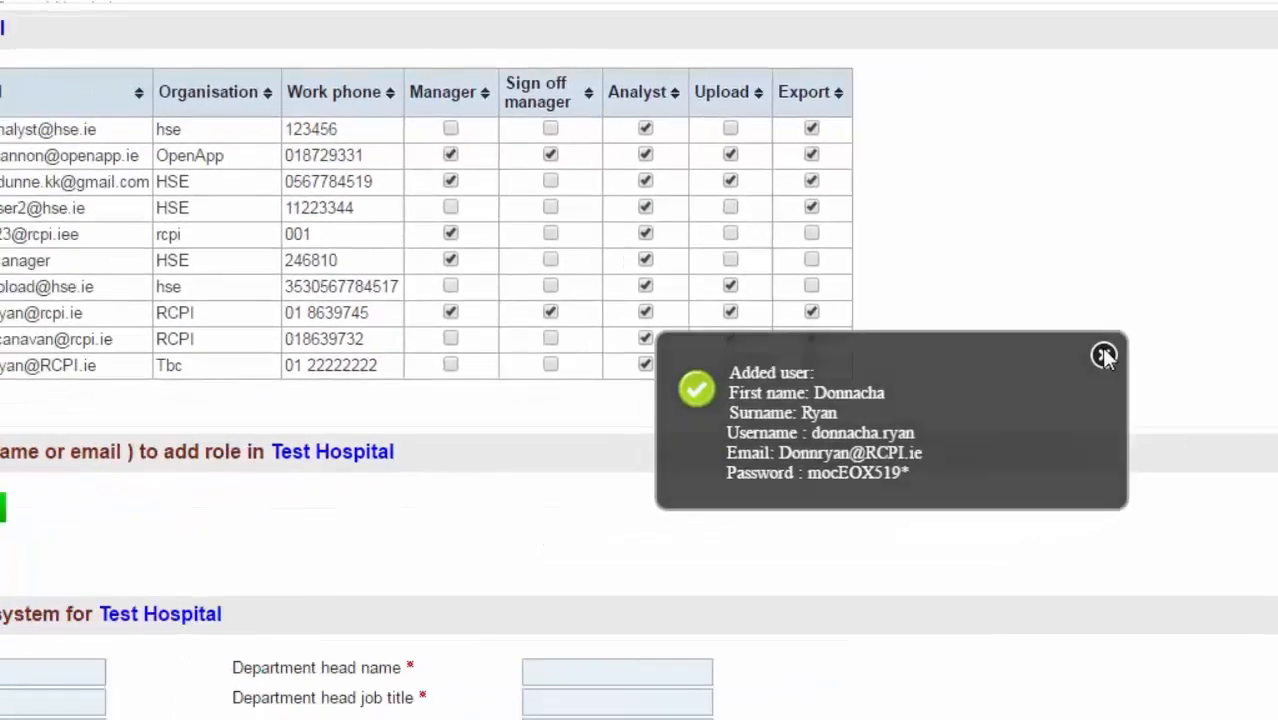
Tick Export and Upload in the new user's row and save with Update roles
click(957, 404)
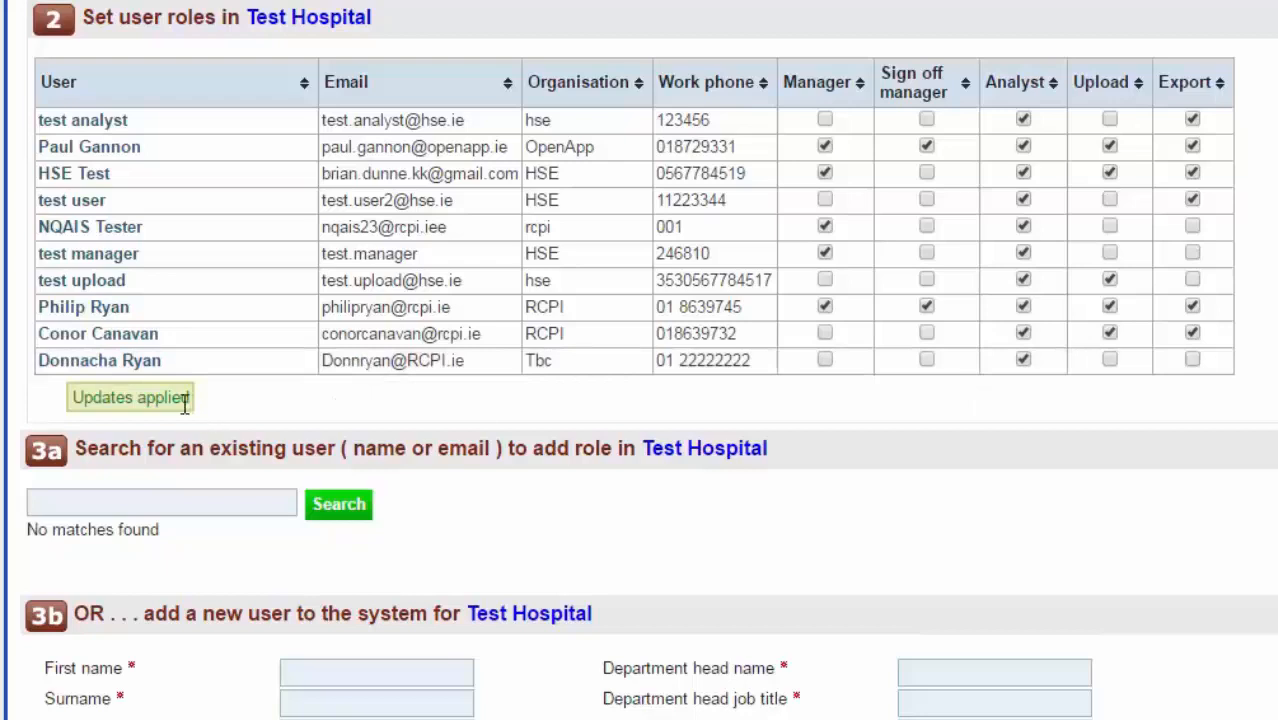
click(1191, 360)
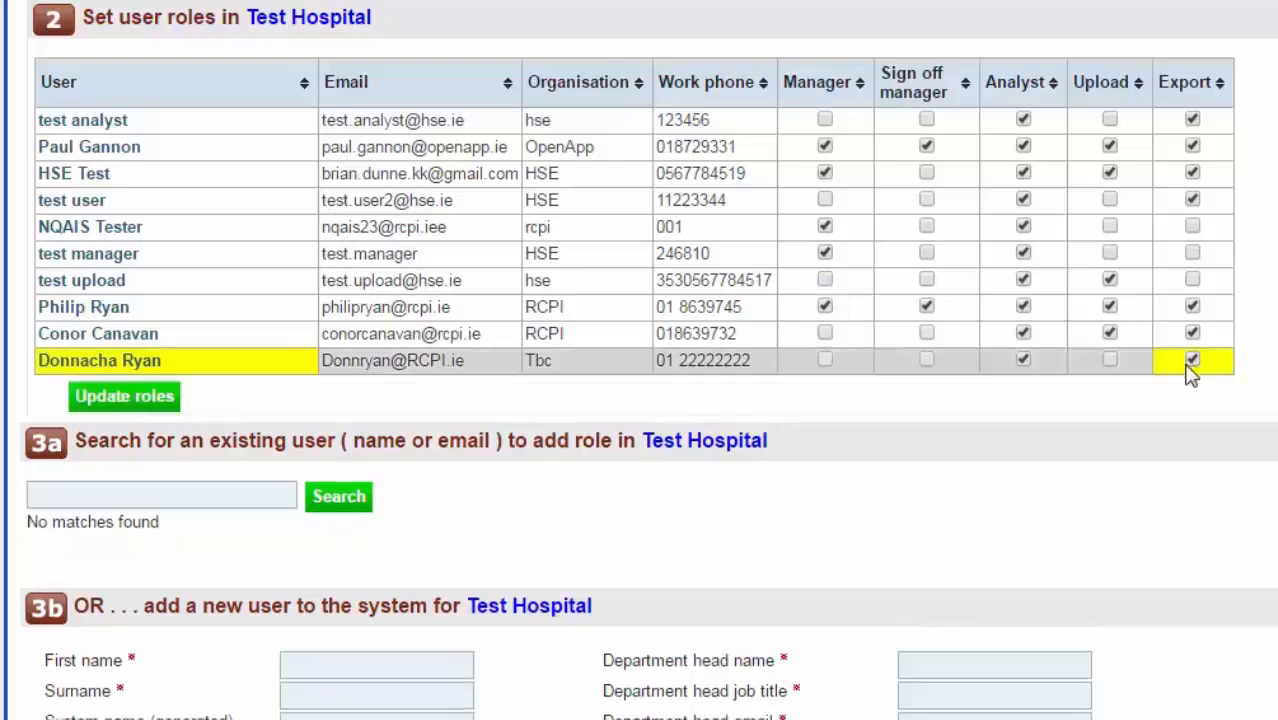
click(1110, 361)
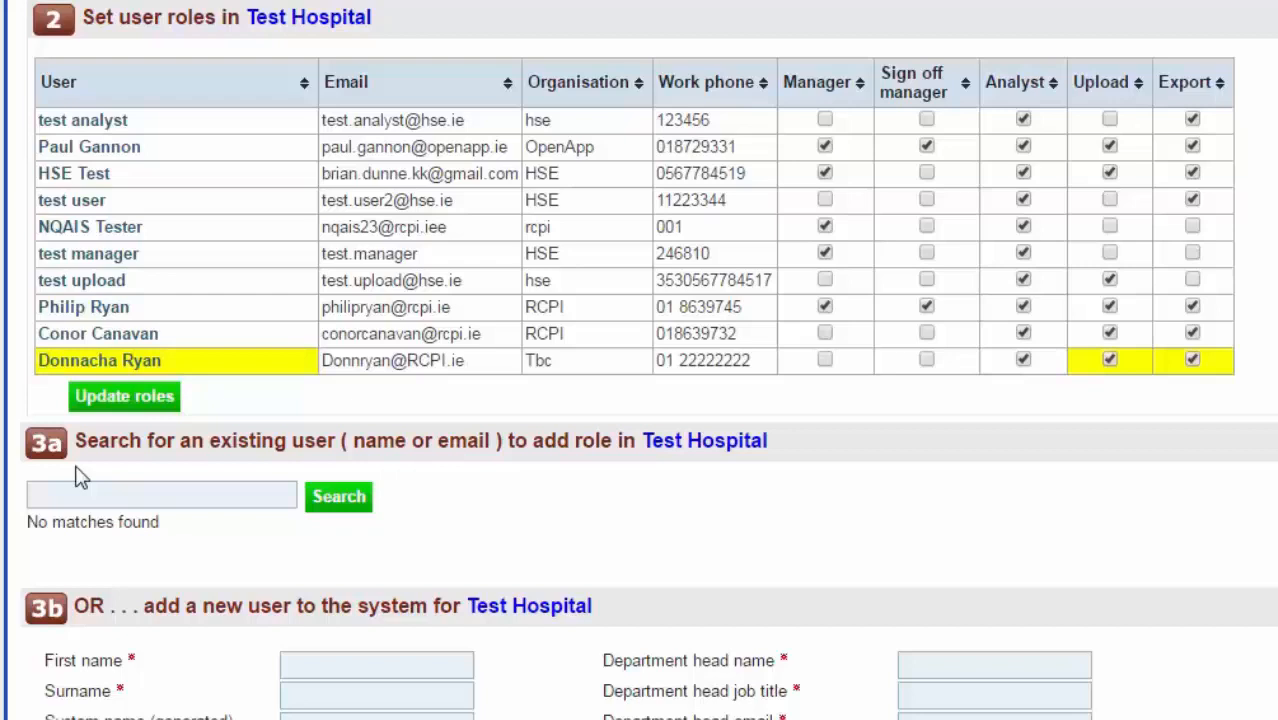
click(107, 400)
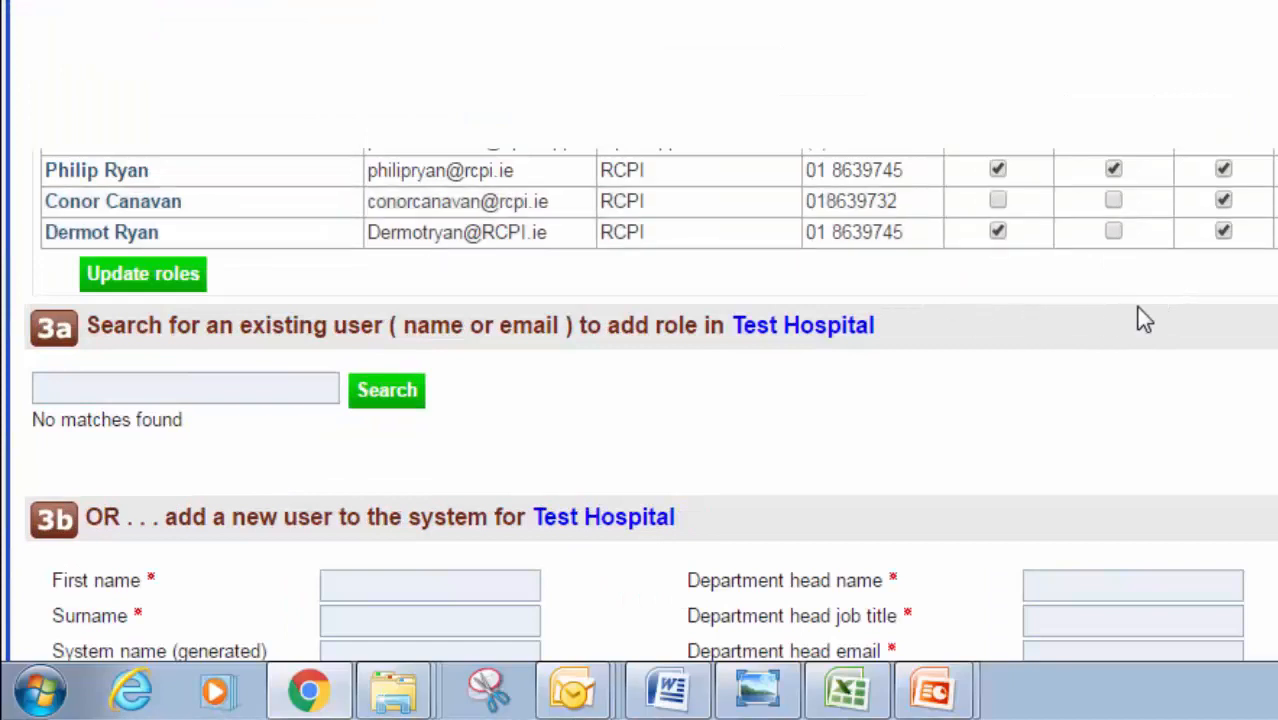
click(1223, 200)
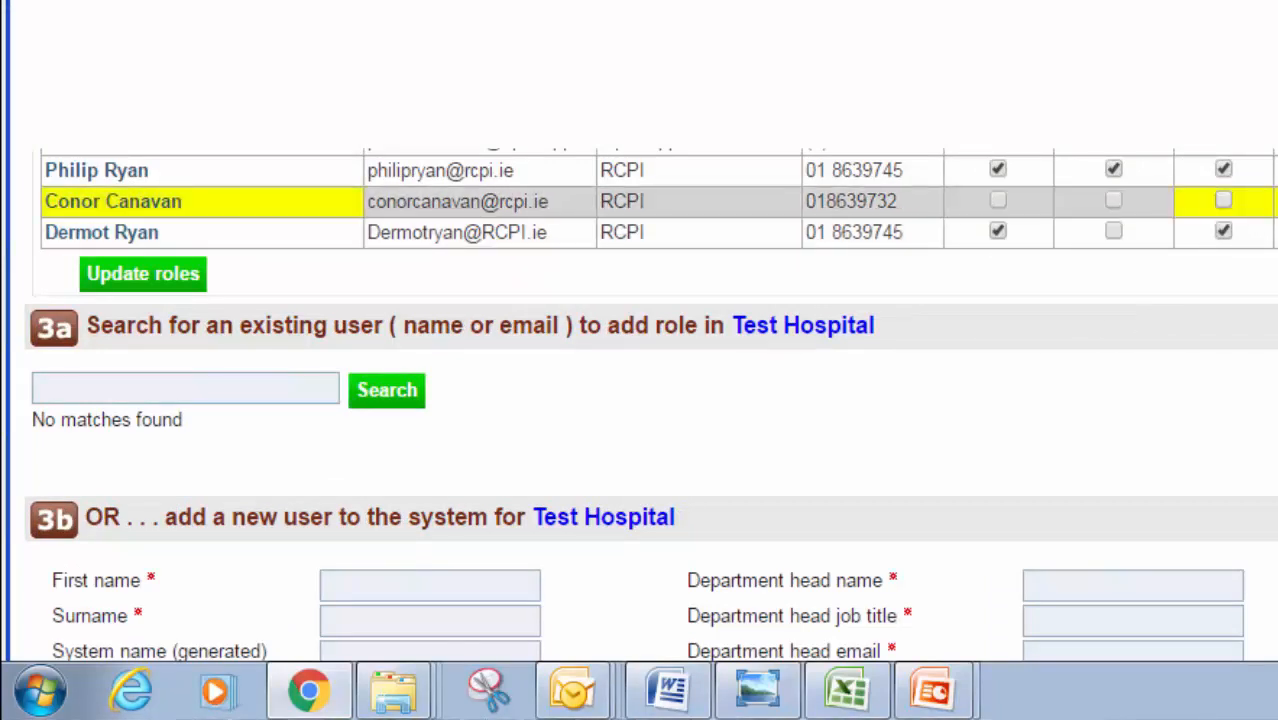
click(180, 276)
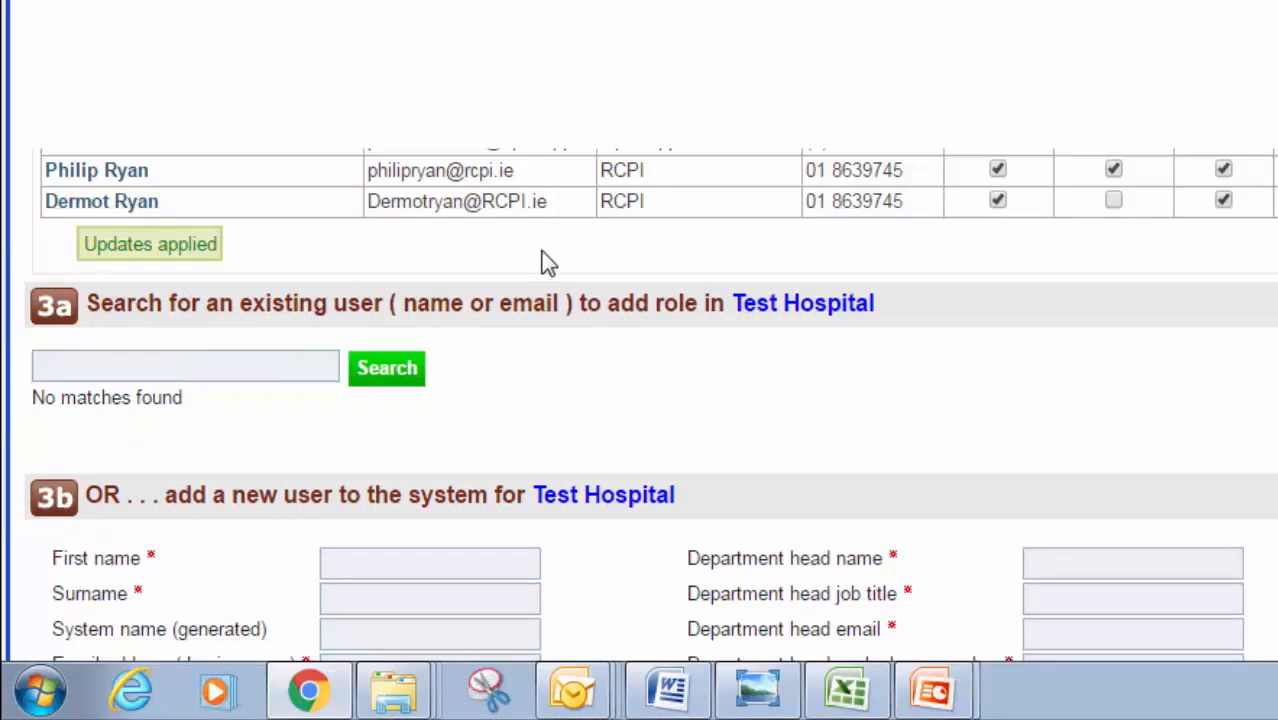
click(110, 365)
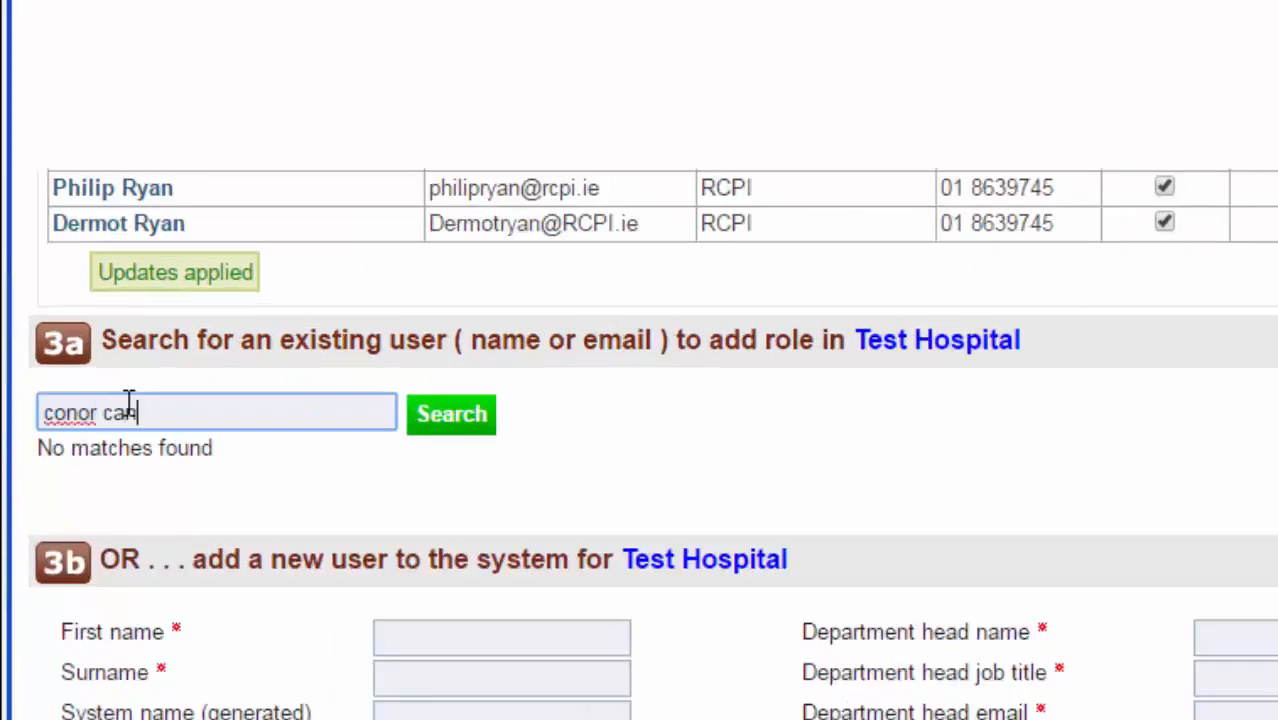
click(458, 420)
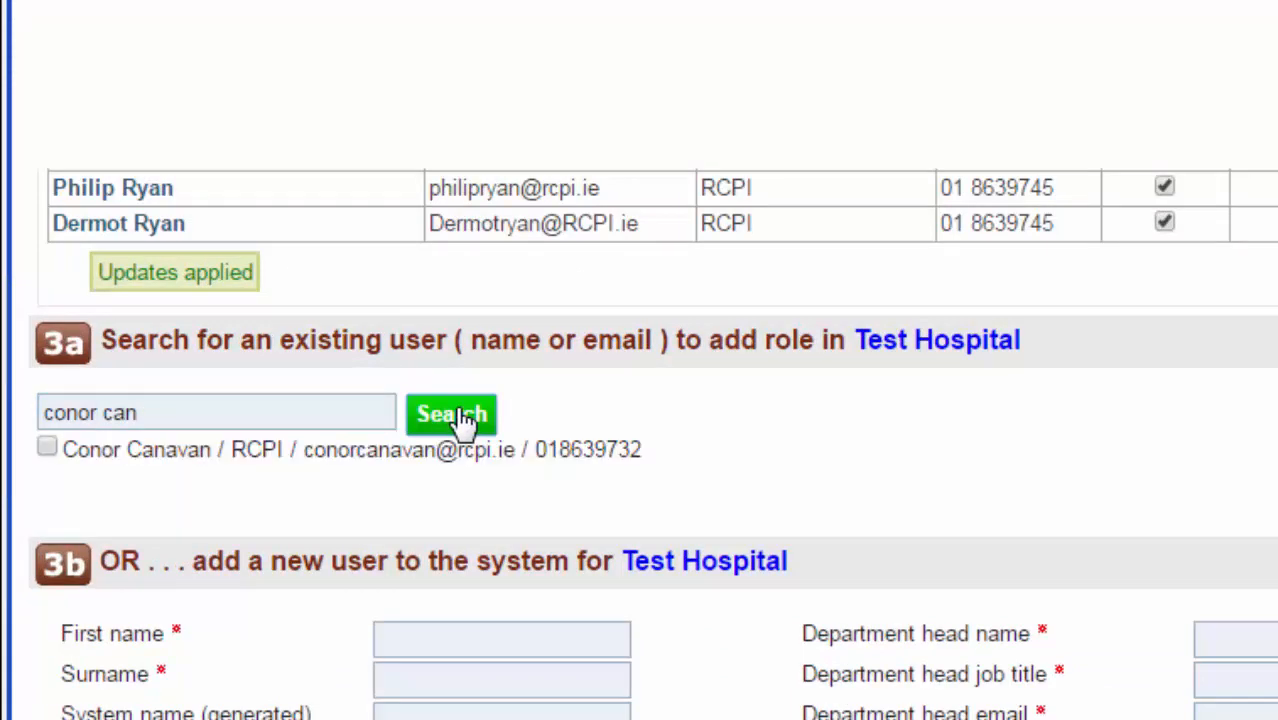